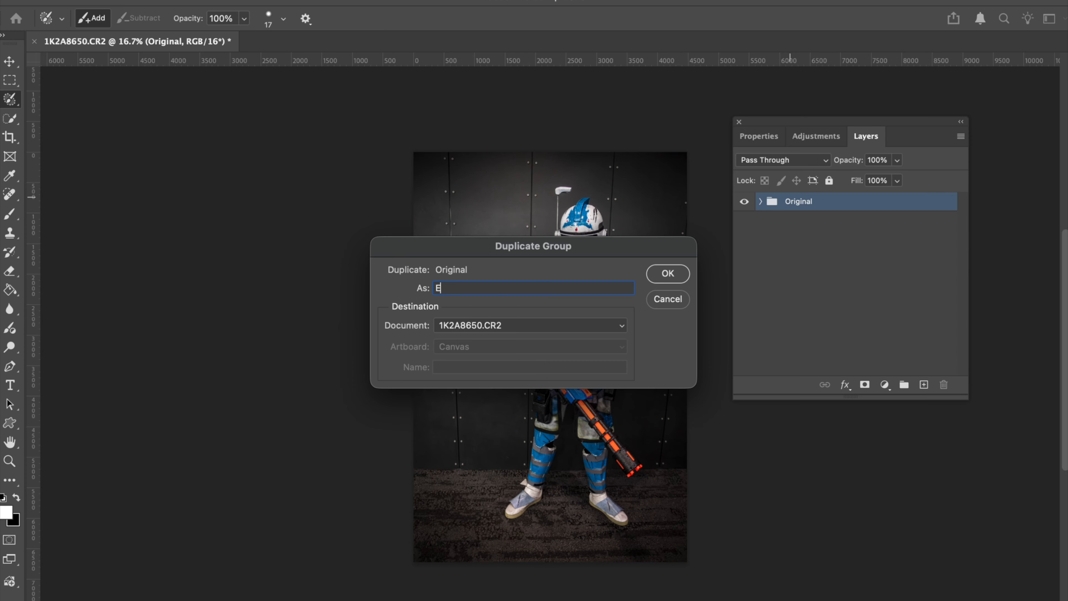
# Duplicate the Original group as Edited, hide the Original group and select Layer 0 inside the Edited group
pyautogui.press('Return')
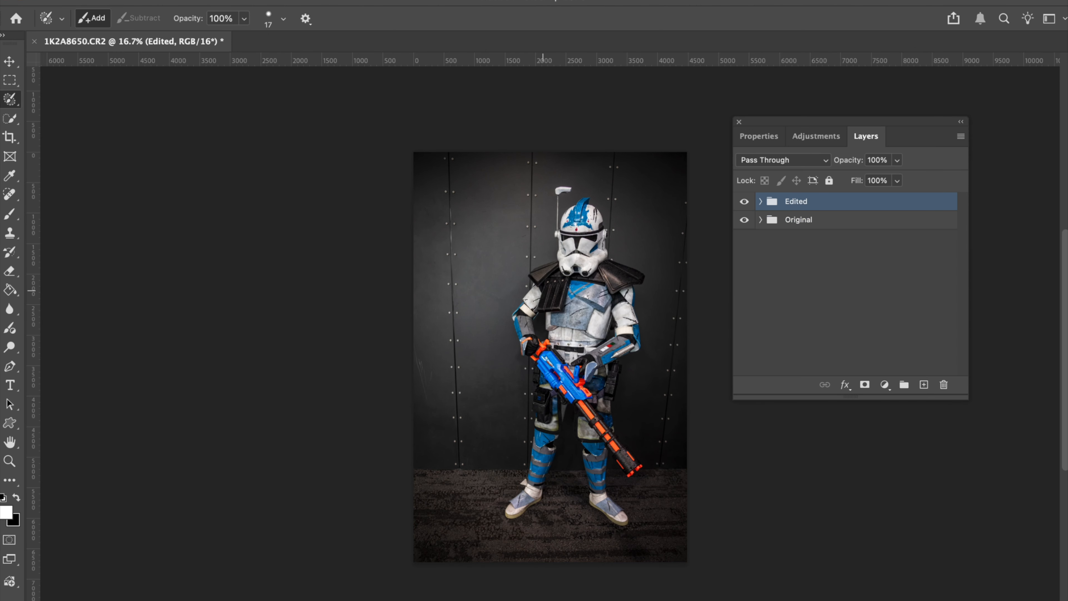
pyautogui.click(744, 220)
pyautogui.click(761, 201)
pyautogui.click(793, 235)
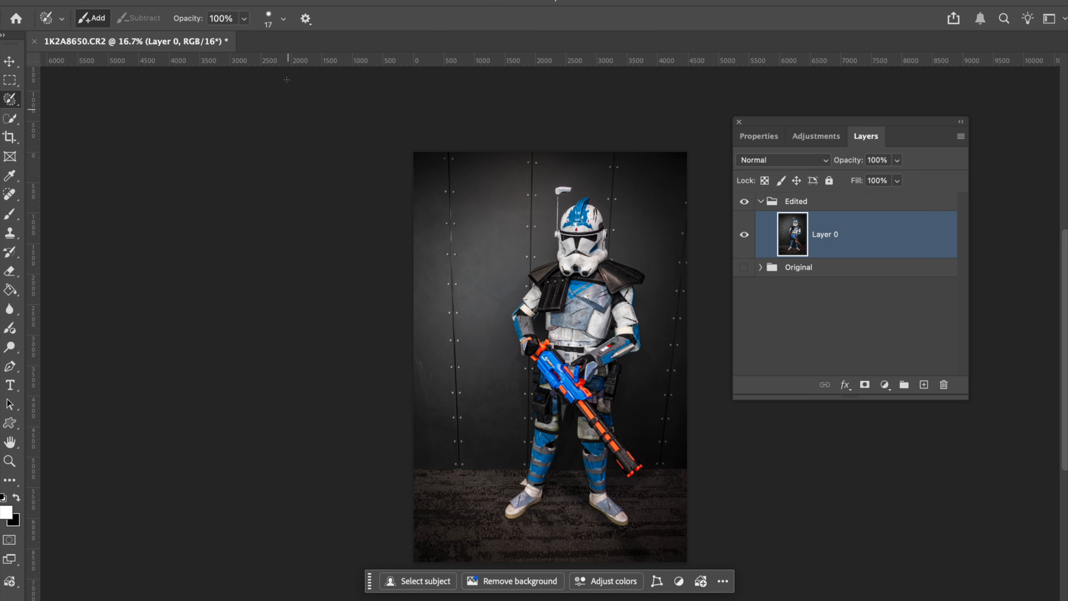
# With the Remove tool brush at 350 px, mark the leftmost wall seam and the scuff at the photo's left edge
pyautogui.click(283, 18)
pyautogui.click(311, 60)
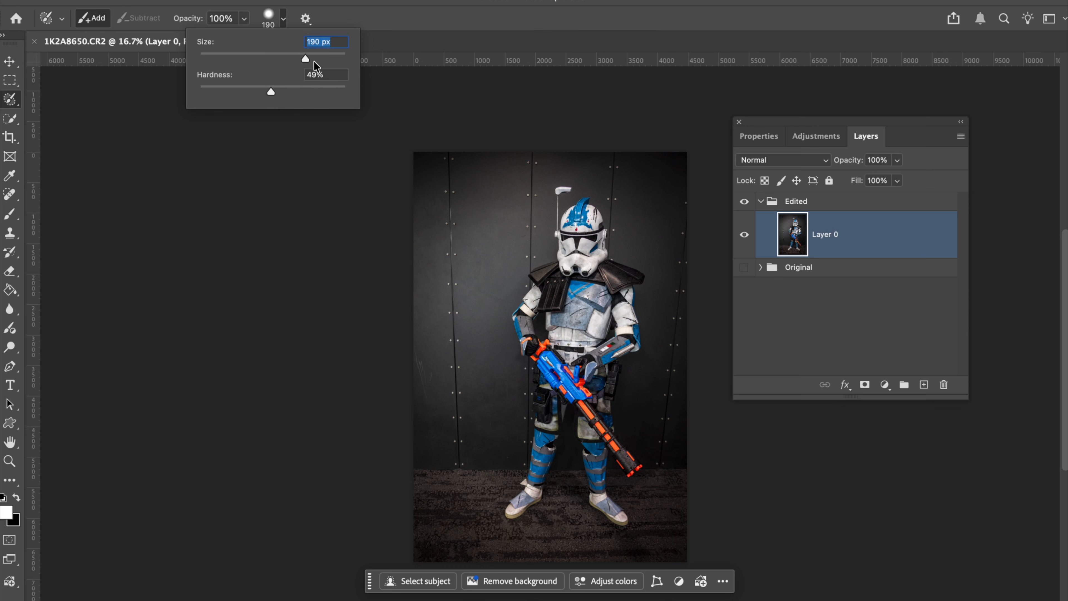
pyautogui.click(320, 58)
pyautogui.moveTo(448, 161); pyautogui.dragTo(460, 461)
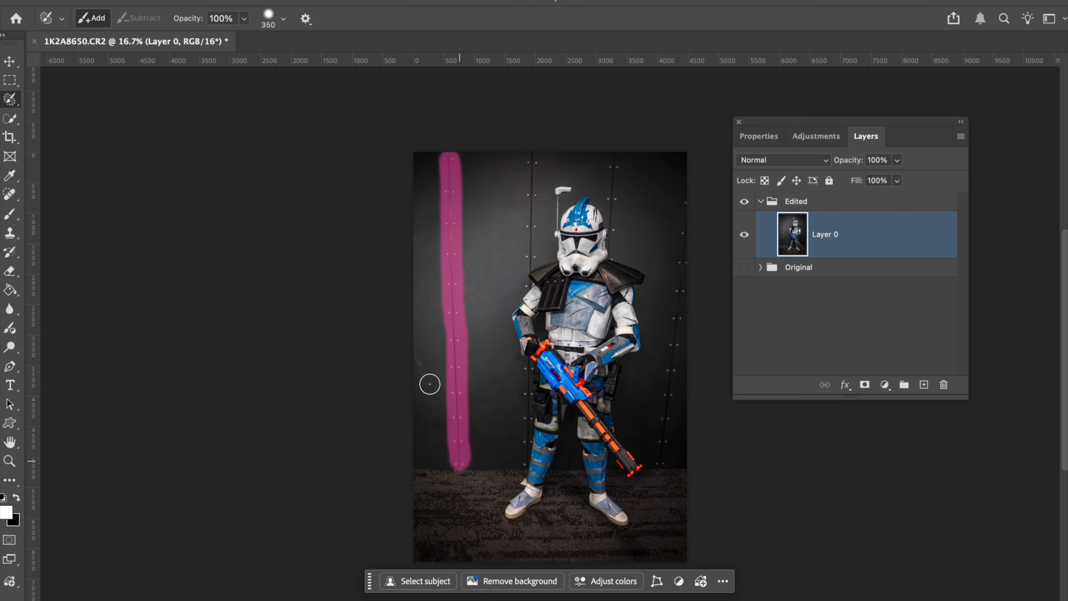
pyautogui.moveTo(405, 348); pyautogui.dragTo(426, 417)
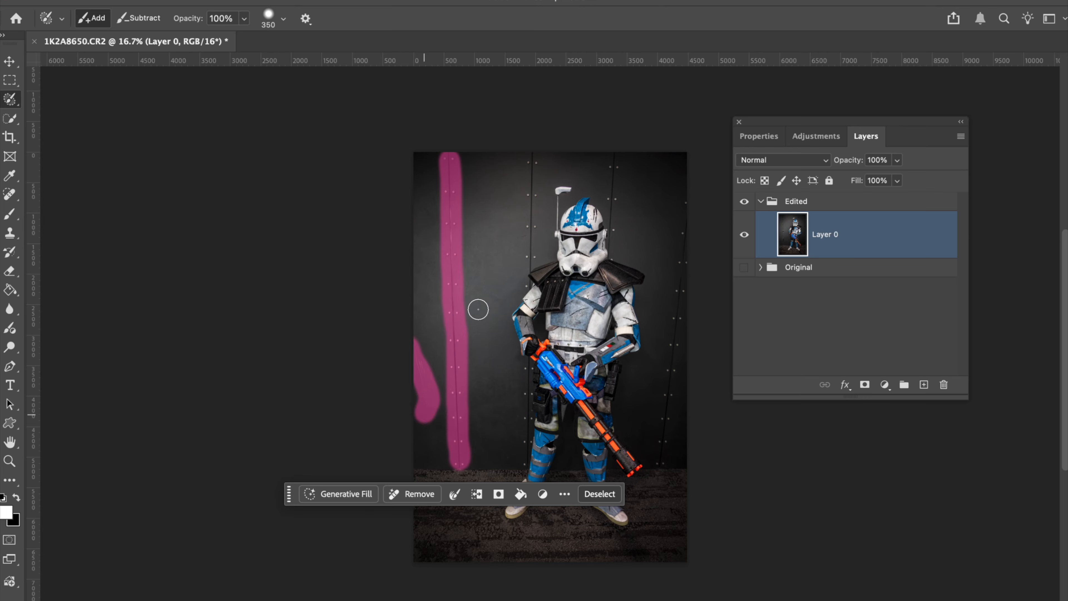
# Mark the far-right wall seam and the upper parts of the two seams on either side of the helmet for removal
pyautogui.moveTo(688, 207)
pyautogui.mouseDown()
pyautogui.moveTo(663, 458)
pyautogui.moveTo(668, 429)
pyautogui.mouseUp()
pyautogui.moveTo(533, 157)
pyautogui.mouseDown()
pyautogui.moveTo(530, 261)
pyautogui.moveTo(532, 247)
pyautogui.mouseUp()
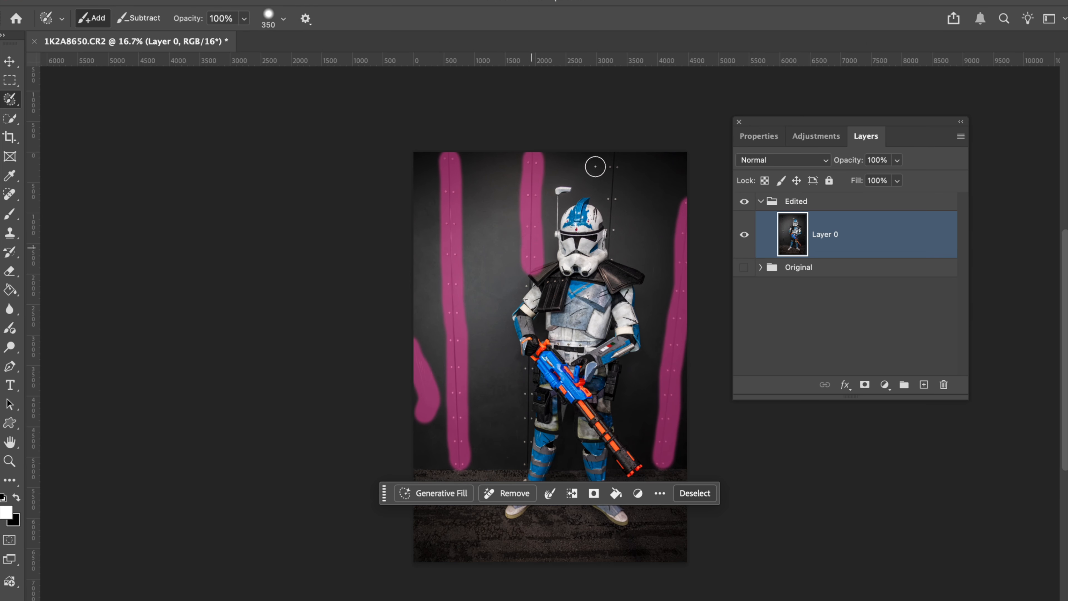
pyautogui.hotkey('ctrl', 'z')
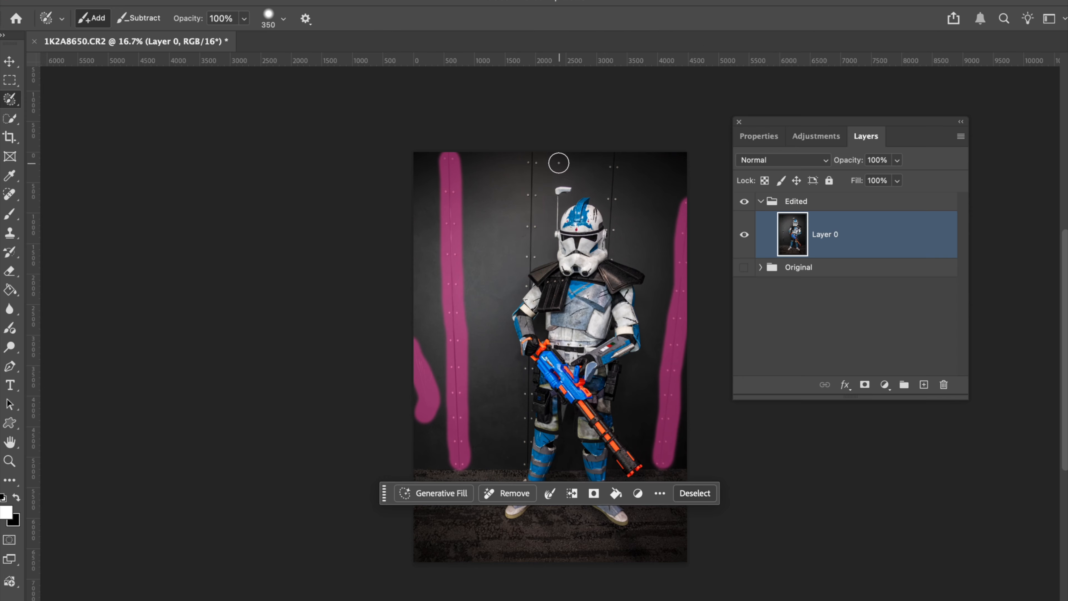
pyautogui.moveTo(531, 157); pyautogui.dragTo(525, 261)
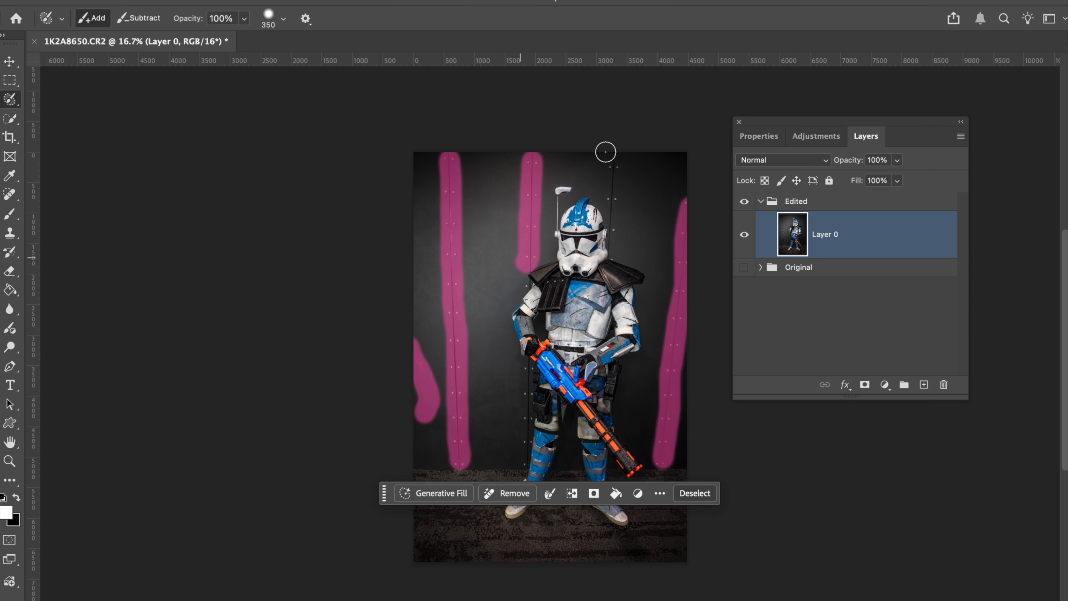
pyautogui.moveTo(616, 157); pyautogui.dragTo(623, 234)
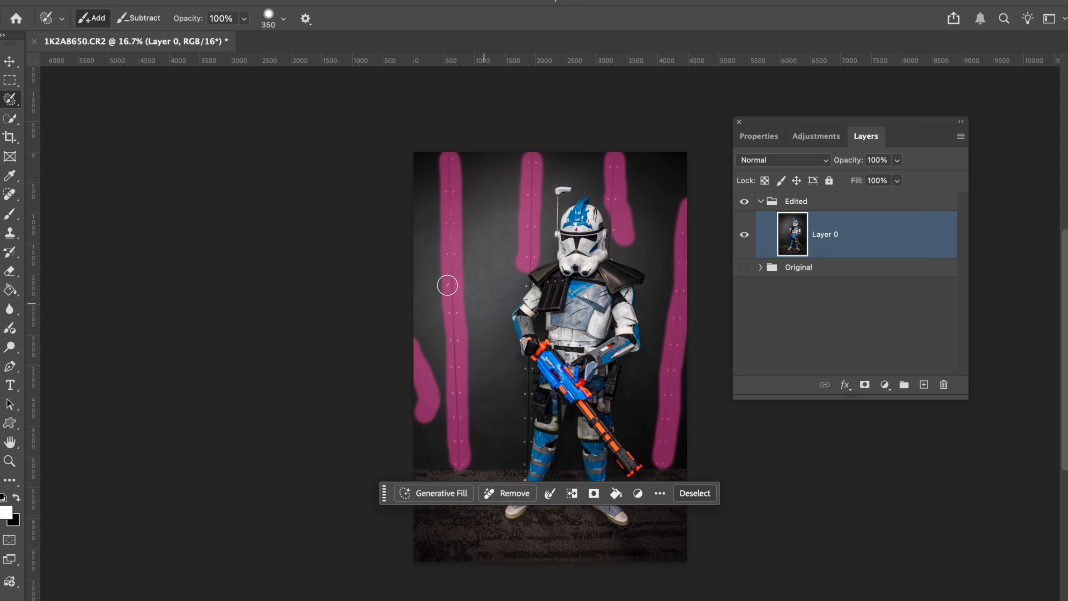
# Reduce the brush to 85 px and mark the seam remnants beneath the left shoulder pad and along the helmet's right side
pyautogui.click(284, 19)
pyautogui.moveTo(288, 54); pyautogui.dragTo(261, 59)
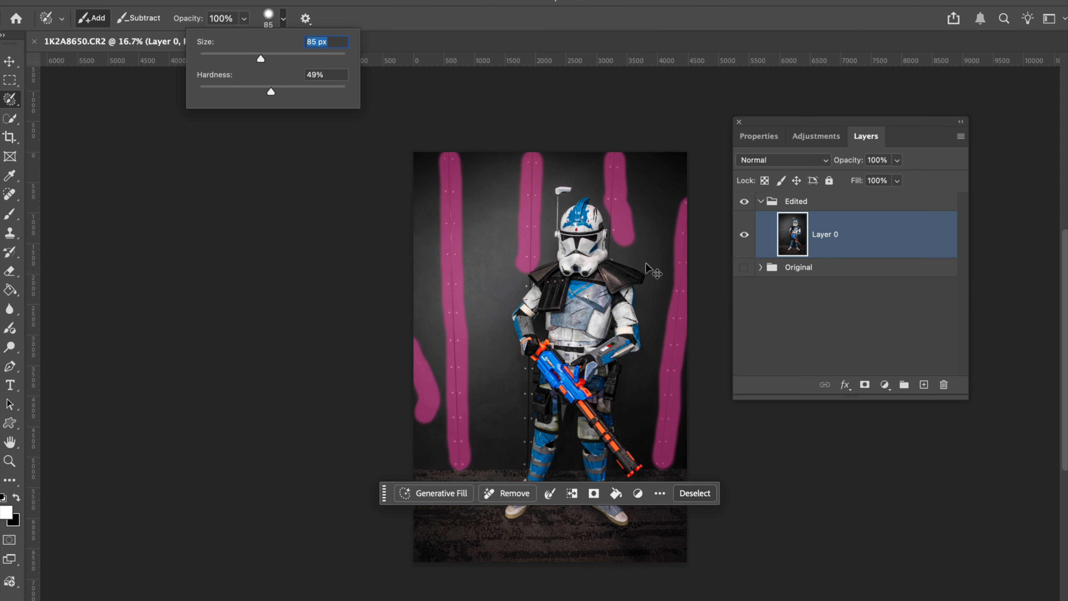
pyautogui.press('super+plus')
pyautogui.press('super+plus')
pyautogui.moveTo(511, 201); pyautogui.dragTo(506, 218)
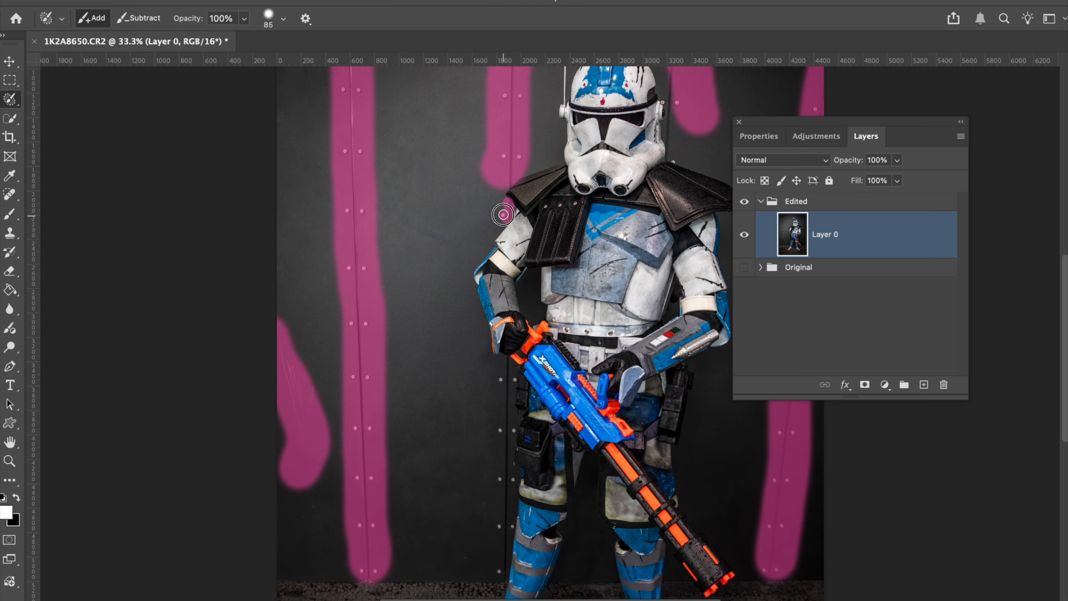
pyautogui.moveTo(669, 68); pyautogui.dragTo(674, 122)
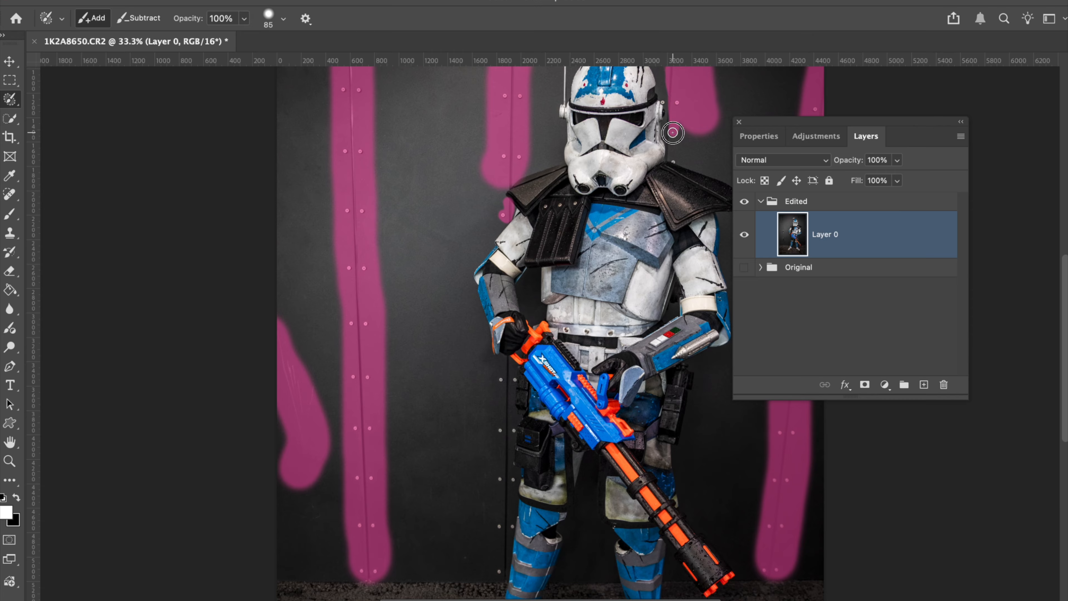
pyautogui.moveTo(670, 130); pyautogui.dragTo(673, 153)
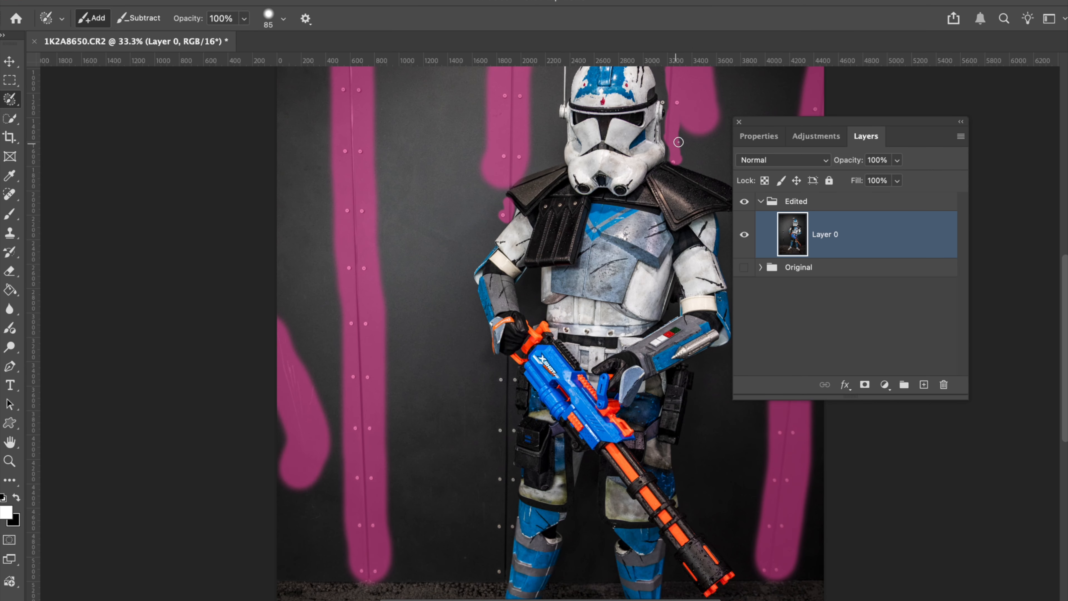
# Set the brush size to 26 px for marking the small rivet beside the helmet's right earpiece
pyautogui.press('super+plus')
pyautogui.moveTo(700, 139); pyautogui.dragTo(514, 320)
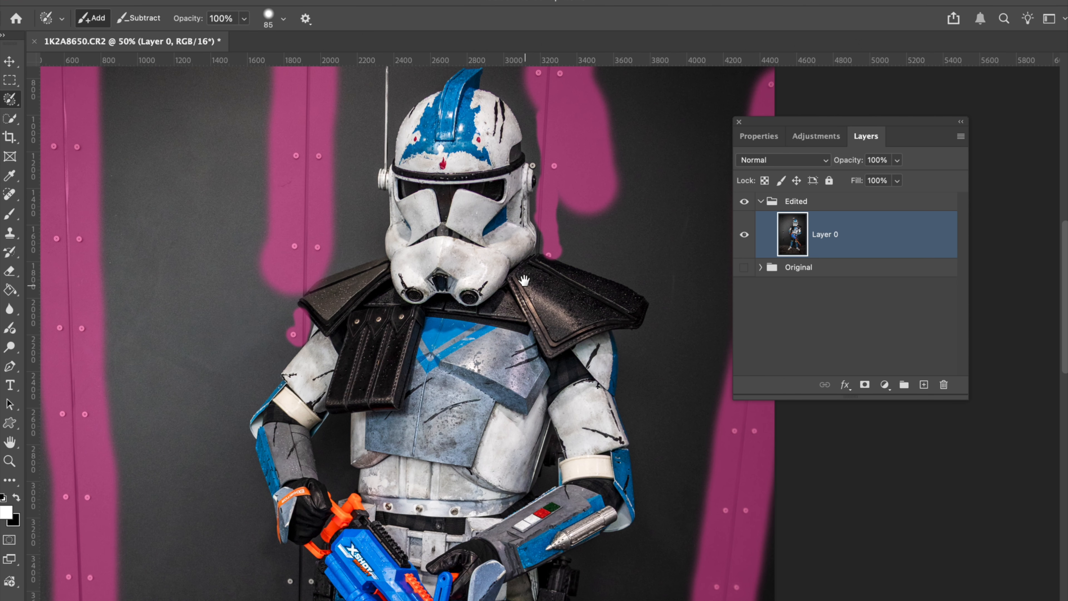
pyautogui.click(284, 19)
pyautogui.moveTo(239, 59); pyautogui.dragTo(218, 59)
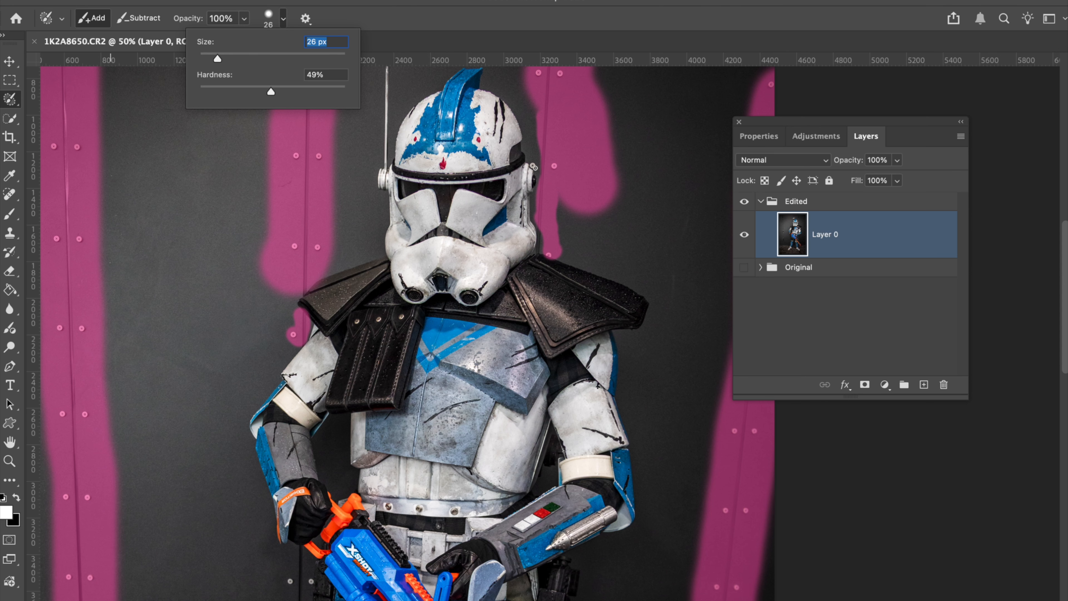
pyautogui.press('Return')
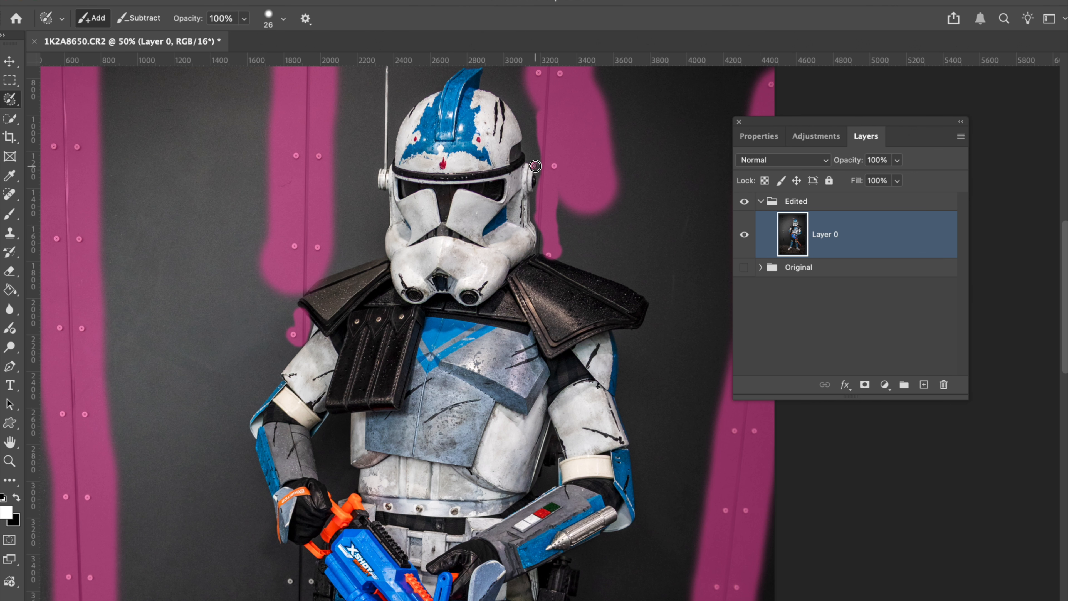
# Set the brush to 81 px and mark the seam and rivets running down the wall beside the blaster and left leg
pyautogui.moveTo(375, 352); pyautogui.dragTo(418, 167)
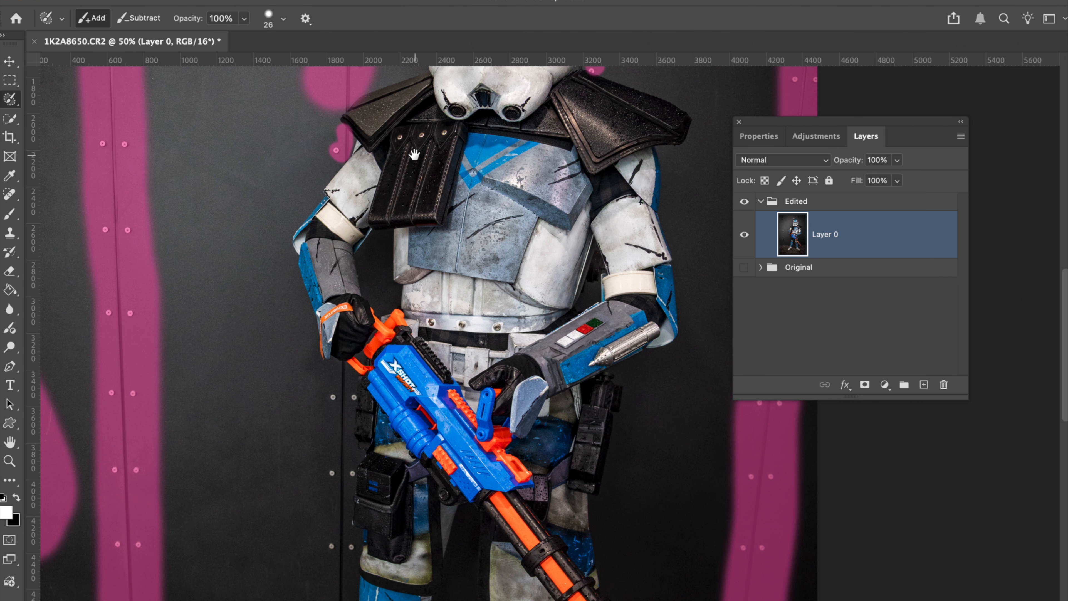
pyautogui.click(283, 19)
pyautogui.moveTo(244, 58); pyautogui.dragTo(258, 58)
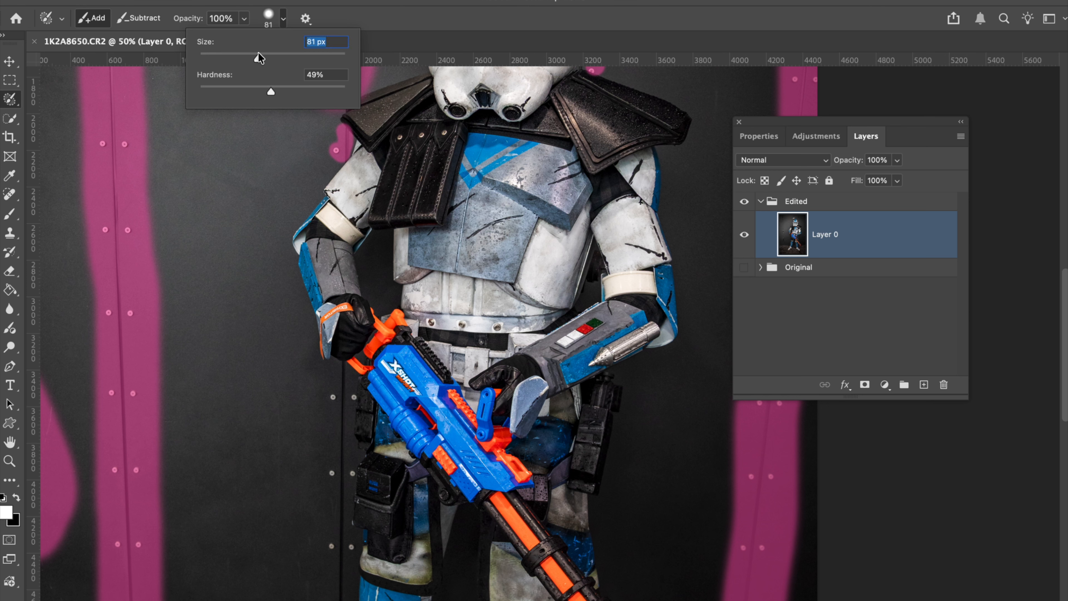
pyautogui.click(333, 396)
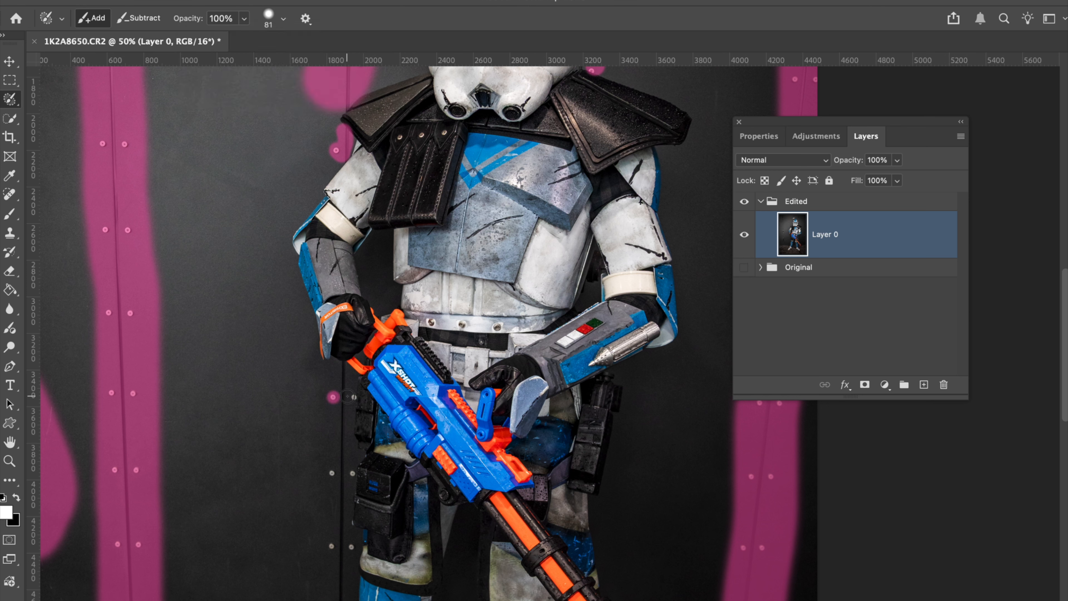
pyautogui.moveTo(339, 363)
pyautogui.mouseDown()
pyautogui.moveTo(341, 476)
pyautogui.moveTo(332, 472)
pyautogui.moveTo(349, 472)
pyautogui.moveTo(332, 547)
pyautogui.moveTo(351, 548)
pyautogui.moveTo(311, 442)
pyautogui.moveTo(323, 441)
pyautogui.moveTo(309, 508)
pyautogui.mouseUp()
# Remove all the marked wall seams, rivets and the scuff from the background
pyautogui.hotkey('ctrl', '-')
pyautogui.hotkey('ctrl', '-')
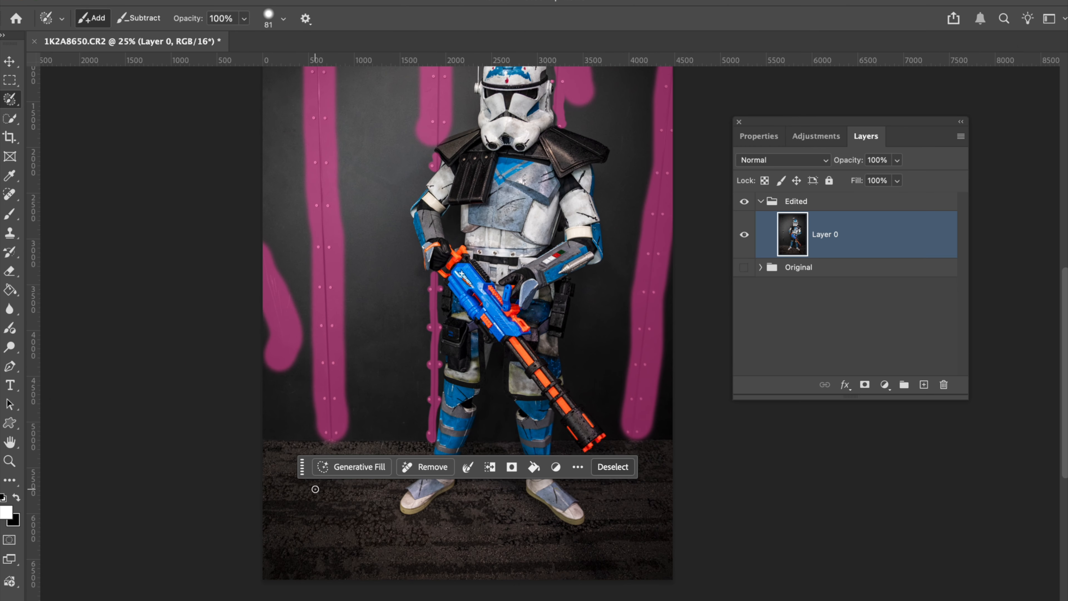
pyautogui.moveTo(474, 171); pyautogui.dragTo(460, 291)
pyautogui.hotkey('ctrl', '-')
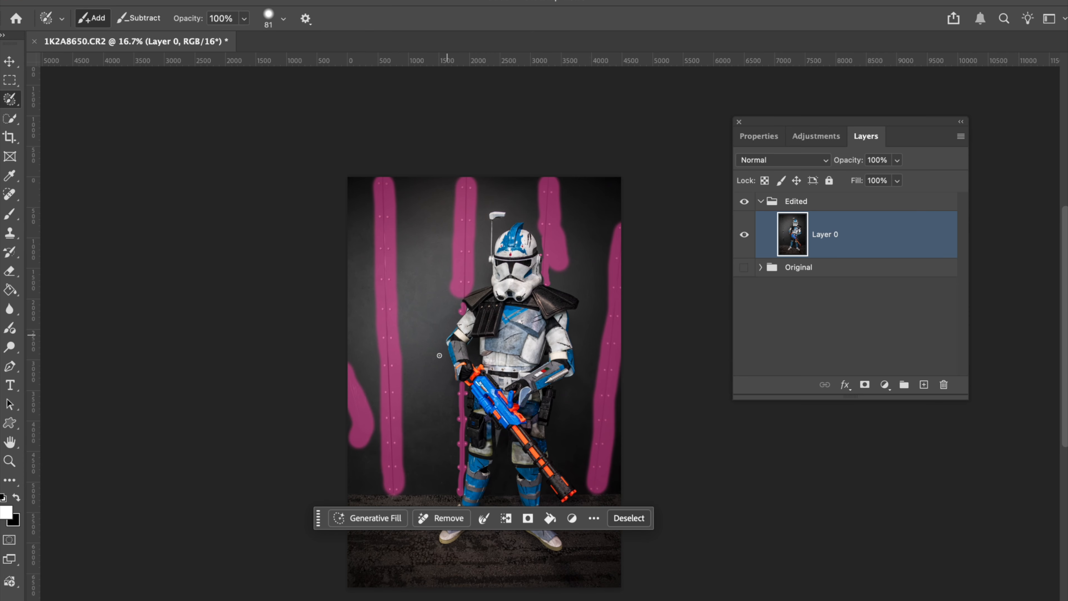
pyautogui.click(429, 517)
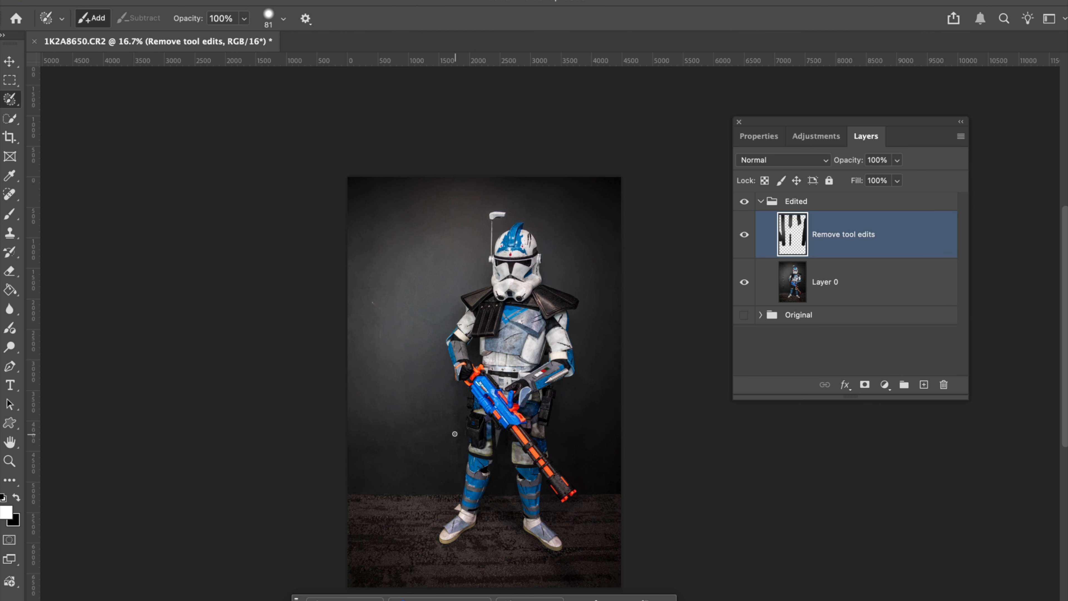
# Remove the leftover speck, thin scratch and remaining blemish from the wall to the left of the trooper
pyautogui.press('super+plus')
pyautogui.press('super+plus')
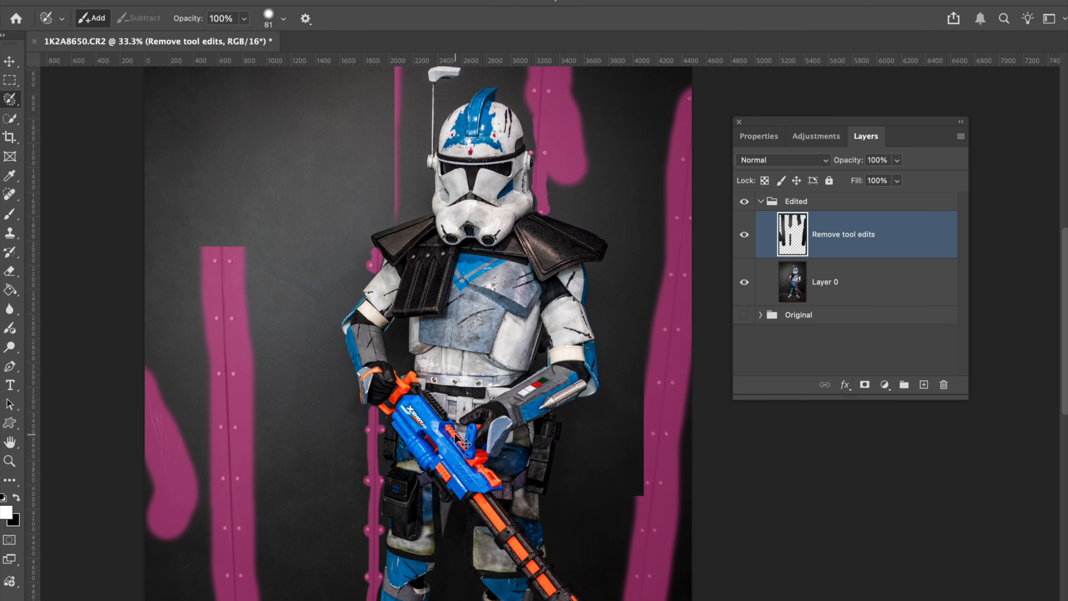
pyautogui.moveTo(373, 447)
pyautogui.mouseDown()
pyautogui.moveTo(427, 346)
pyautogui.moveTo(427, 358)
pyautogui.moveTo(298, 472)
pyautogui.moveTo(467, 540)
pyautogui.moveTo(463, 488)
pyautogui.mouseUp()
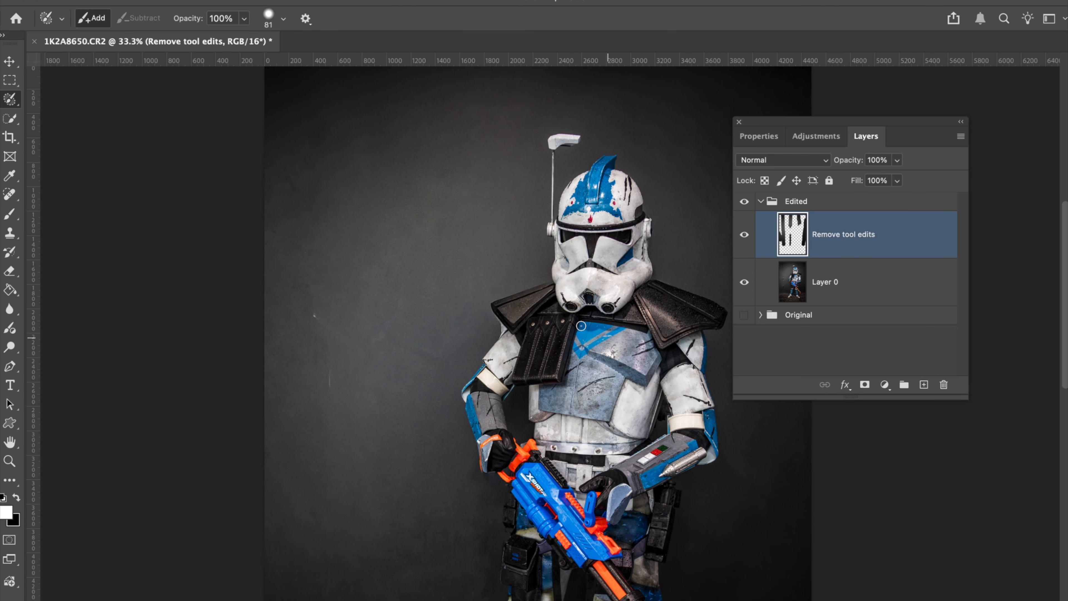
pyautogui.click(314, 315)
pyautogui.moveTo(331, 366); pyautogui.dragTo(331, 385)
pyautogui.click(285, 410)
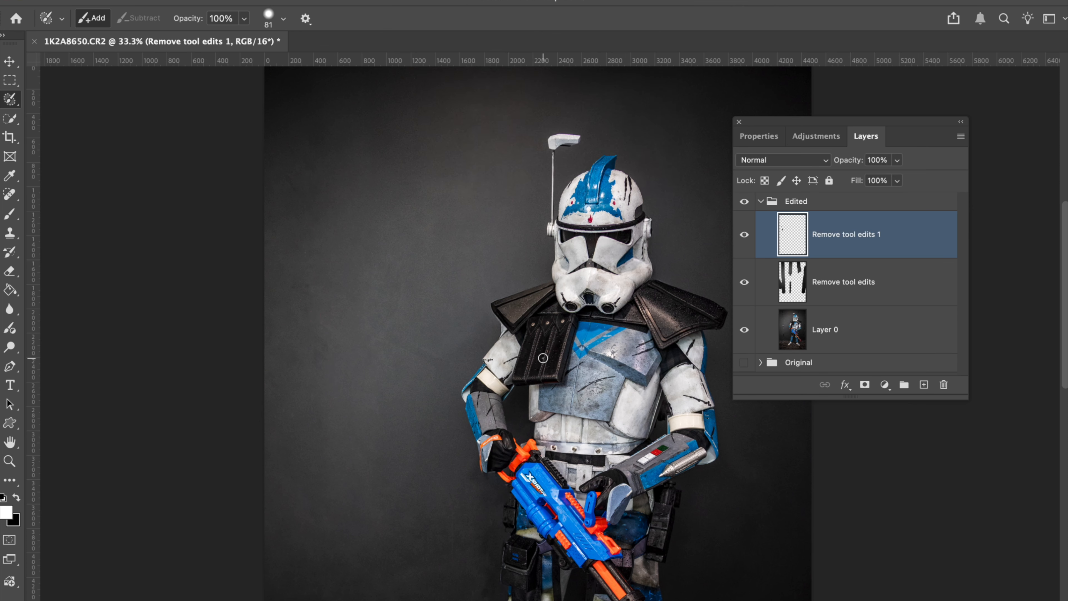
# Merge Layer 0 and the two Remove tool edits layers into a single layer
pyautogui.scroll(-1, 544, 358)
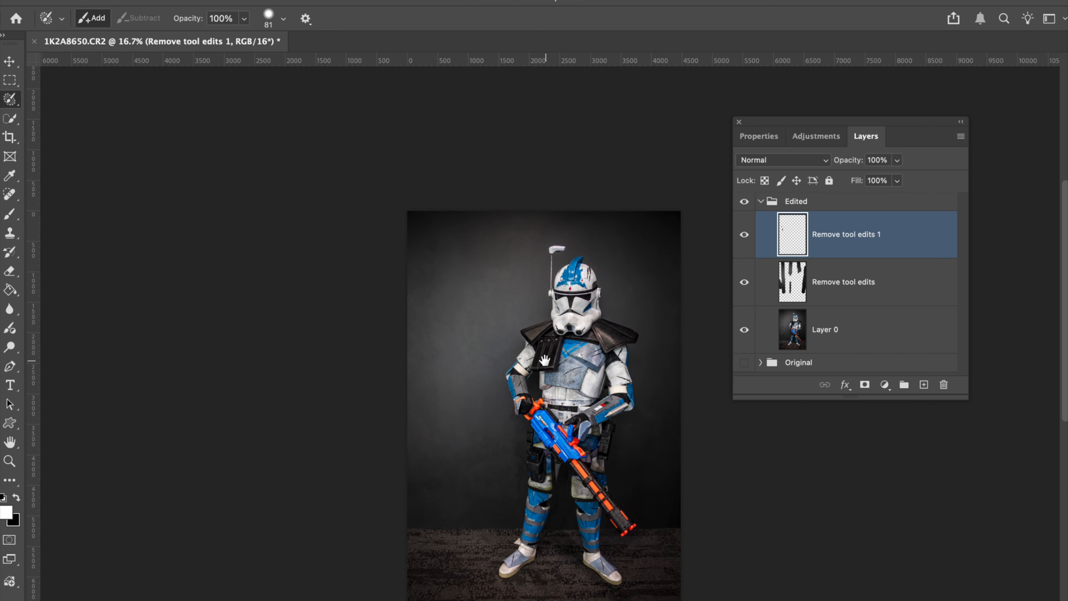
pyautogui.moveTo(545, 359); pyautogui.dragTo(529, 304)
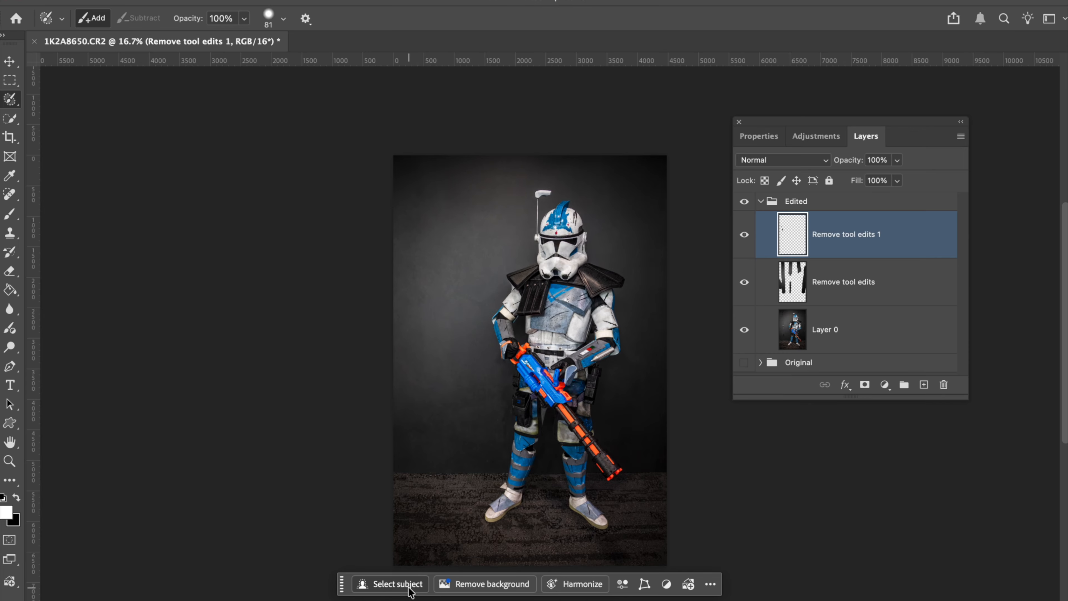
pyautogui.keyDown('shift'); pyautogui.click(831, 330); pyautogui.keyUp('shift')
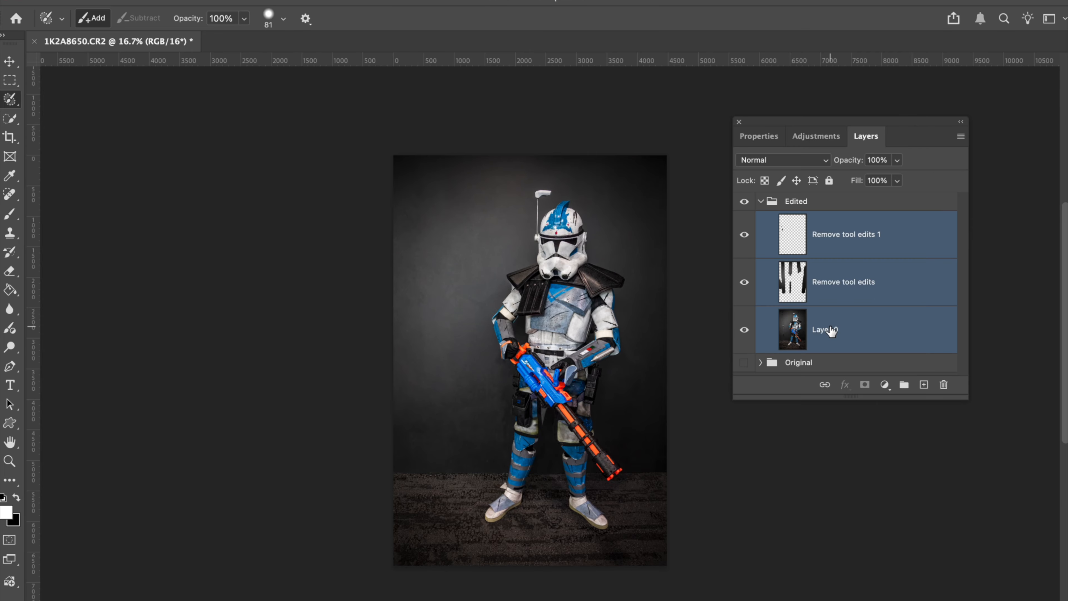
pyautogui.rightClick(830, 331)
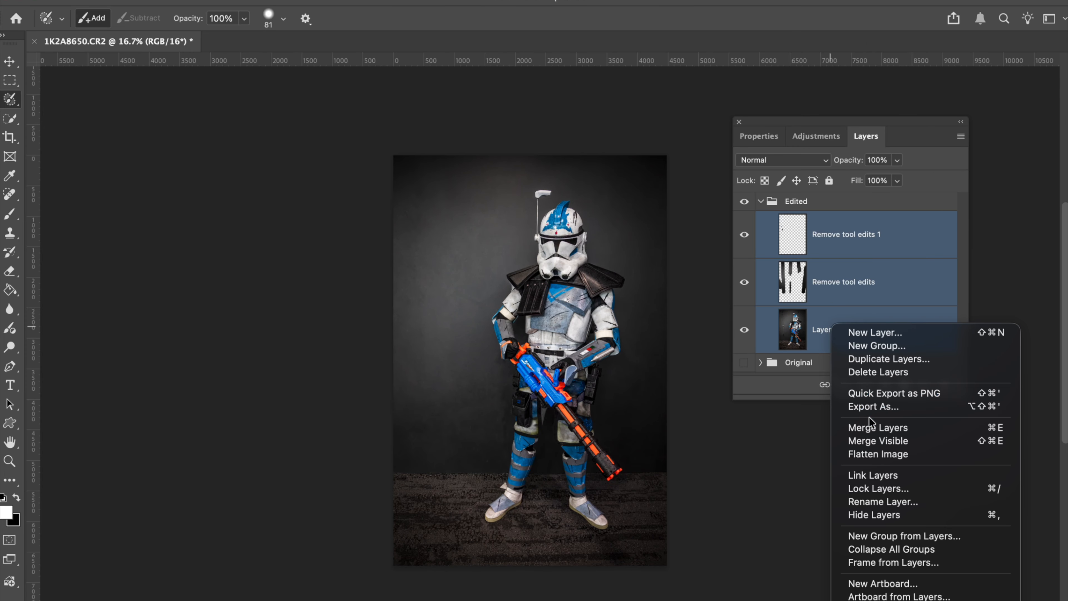
pyautogui.click(873, 428)
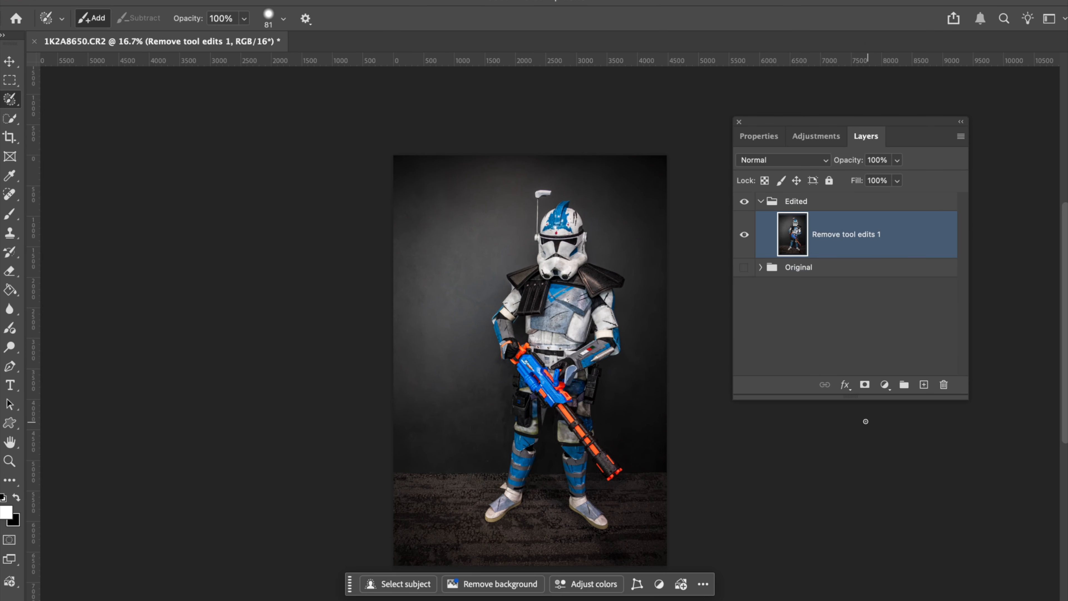
# Select the subject, invert the selection, and add a Black & White adjustment layer masked to the background
pyautogui.click(413, 588)
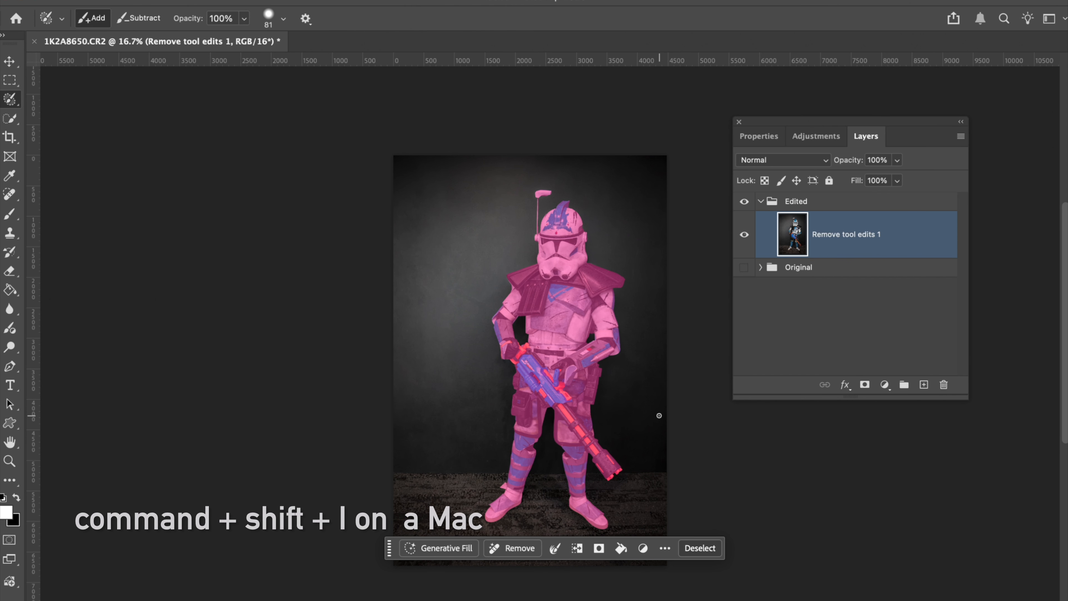
pyautogui.press('super+shift+i')
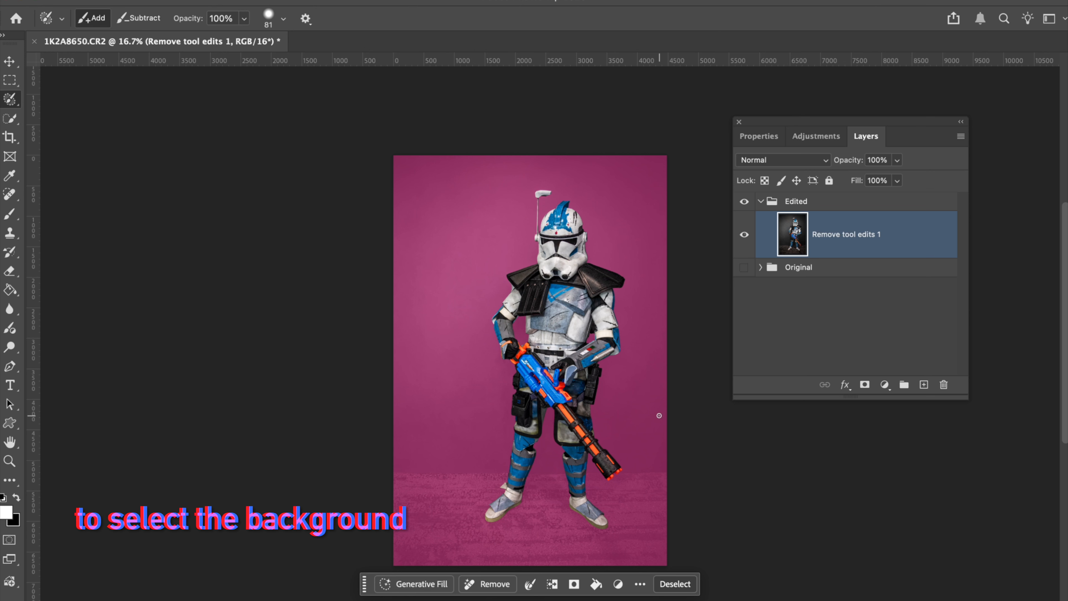
pyautogui.click(824, 138)
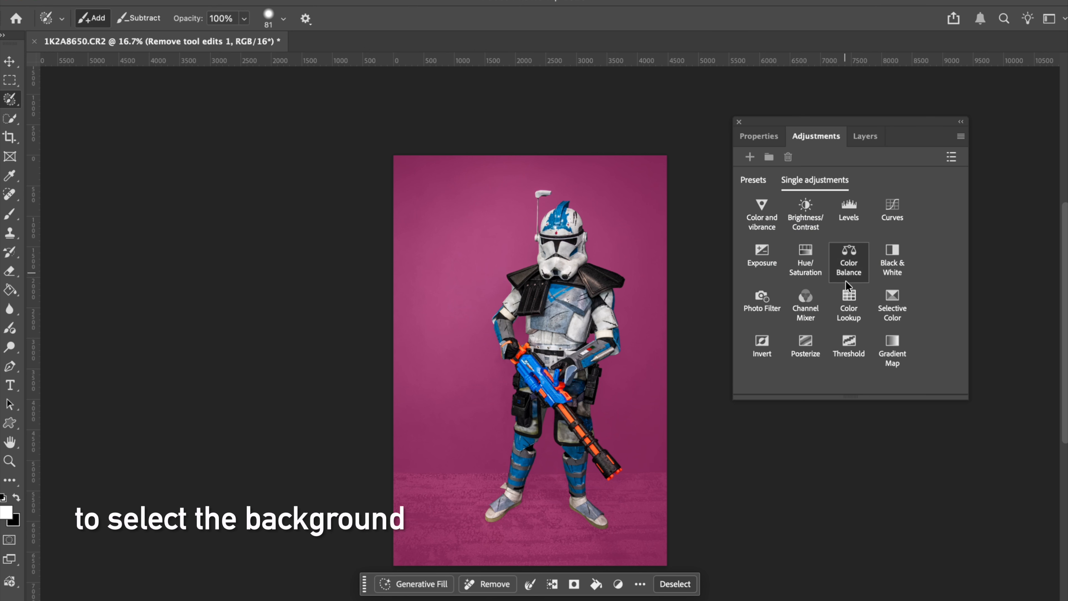
pyautogui.click(892, 257)
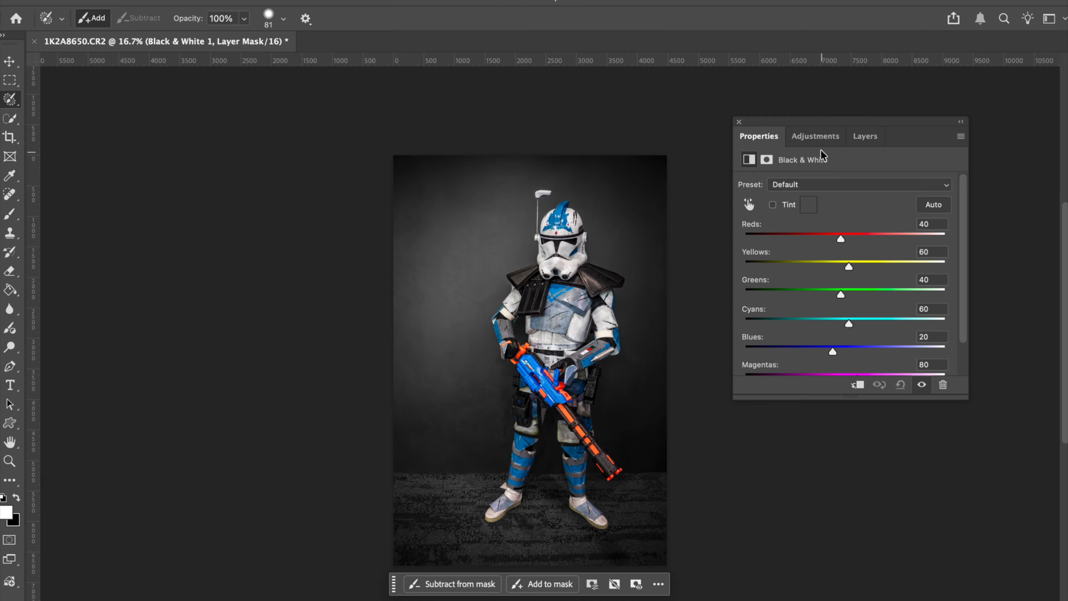
pyautogui.click(877, 138)
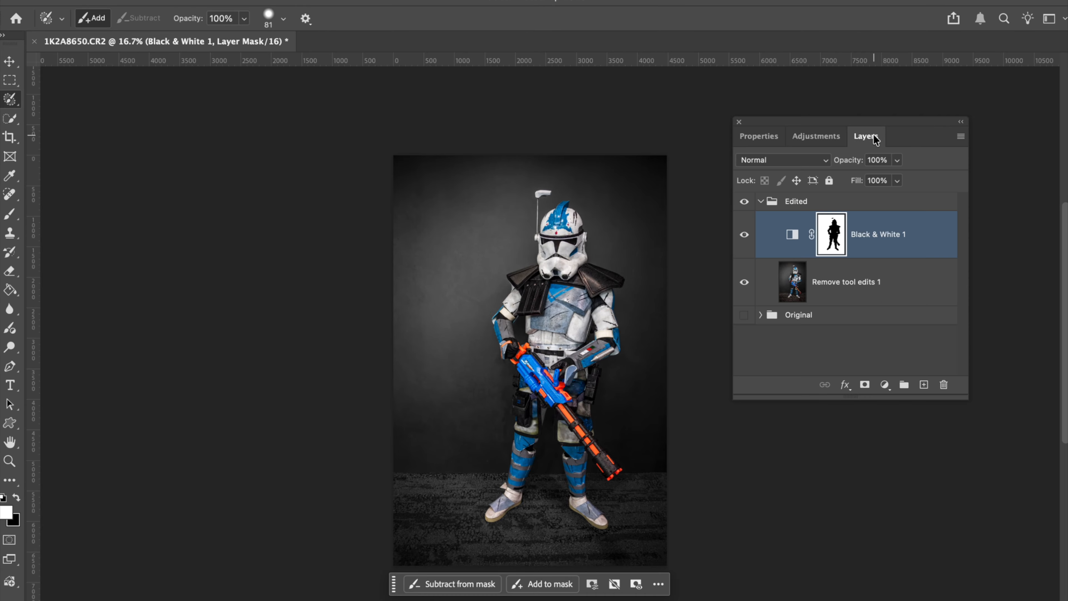
# Duplicate the Remove tool edits 1 layer within the Edited group
pyautogui.rightClick(827, 293)
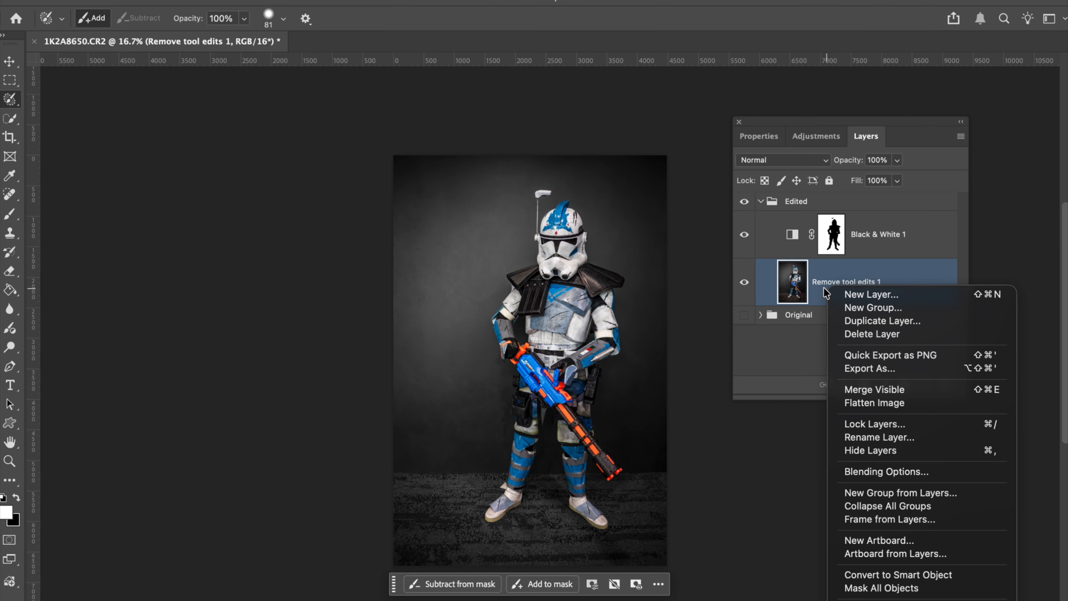
pyautogui.click(859, 321)
pyautogui.click(669, 274)
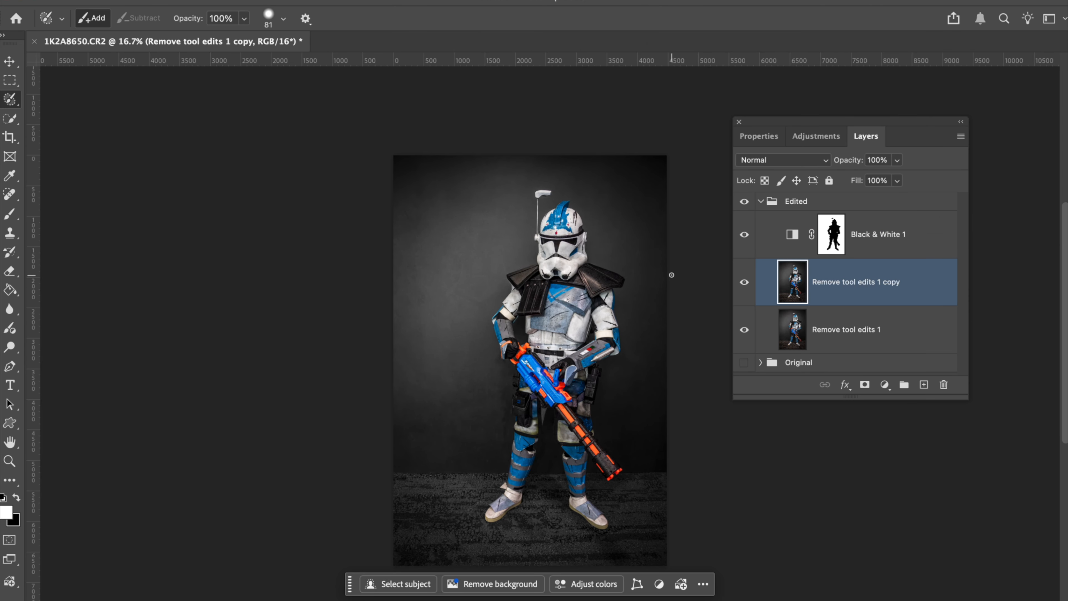
# Open the Camera Raw Filter on the duplicated layer and slightly raise the photo's Saturation and Vibrance
pyautogui.click(746, 238)
pyautogui.click(392, 1)
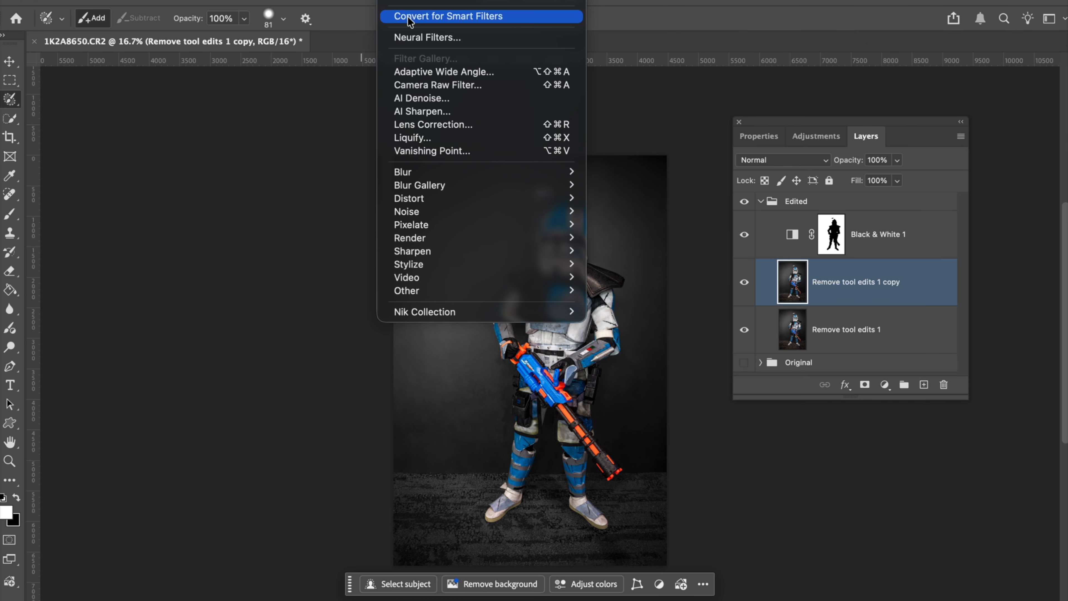
pyautogui.click(413, 85)
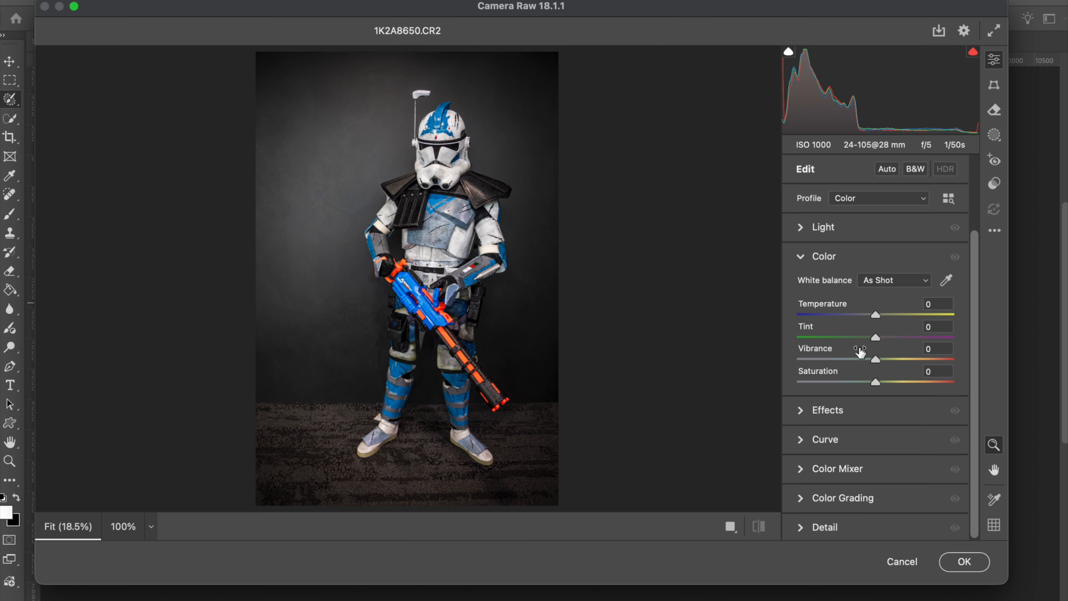
pyautogui.moveTo(879, 385); pyautogui.dragTo(885, 358)
pyautogui.click(802, 257)
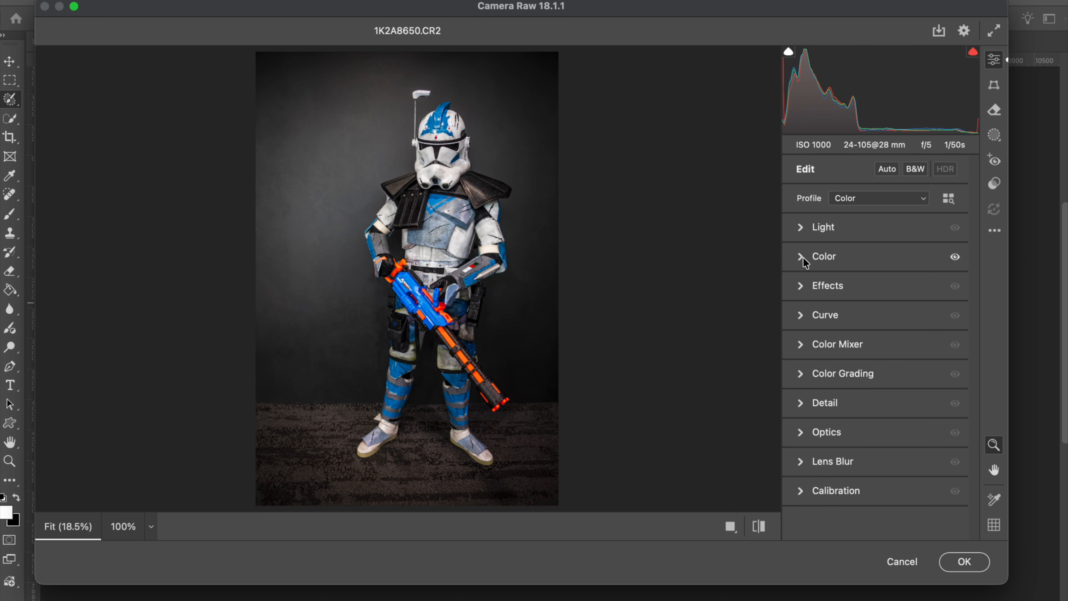
# Set the Camera Raw effects to Clarity +8, Dehaze +7 and Vignette -34, and apply the filter
pyautogui.click(802, 287)
pyautogui.moveTo(876, 363); pyautogui.dragTo(861, 389)
pyautogui.moveTo(876, 341); pyautogui.dragTo(883, 341)
pyautogui.moveTo(859, 389); pyautogui.dragTo(849, 391)
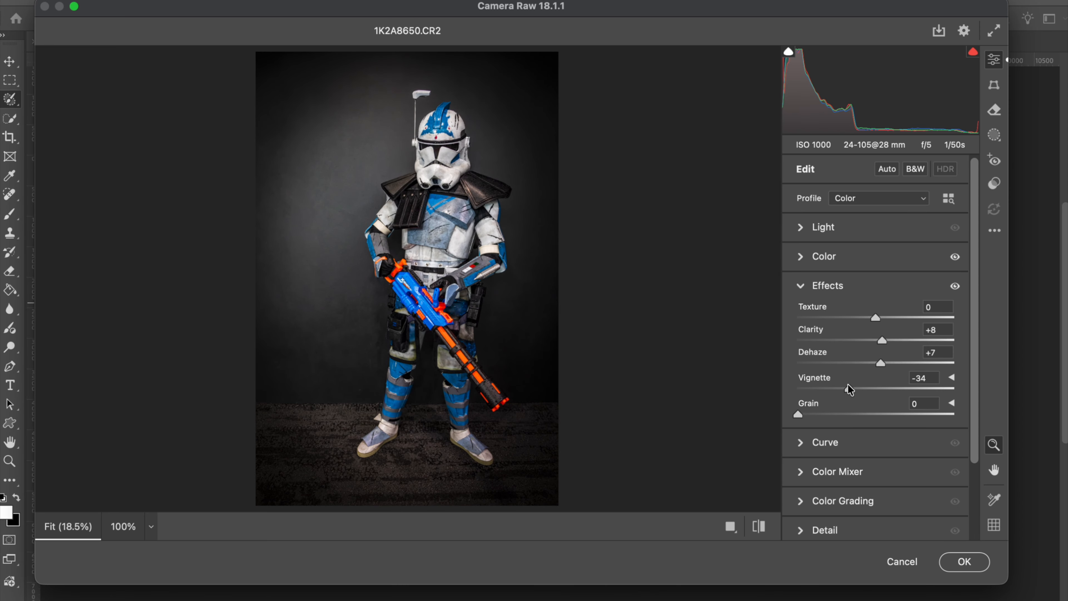
pyautogui.click(965, 562)
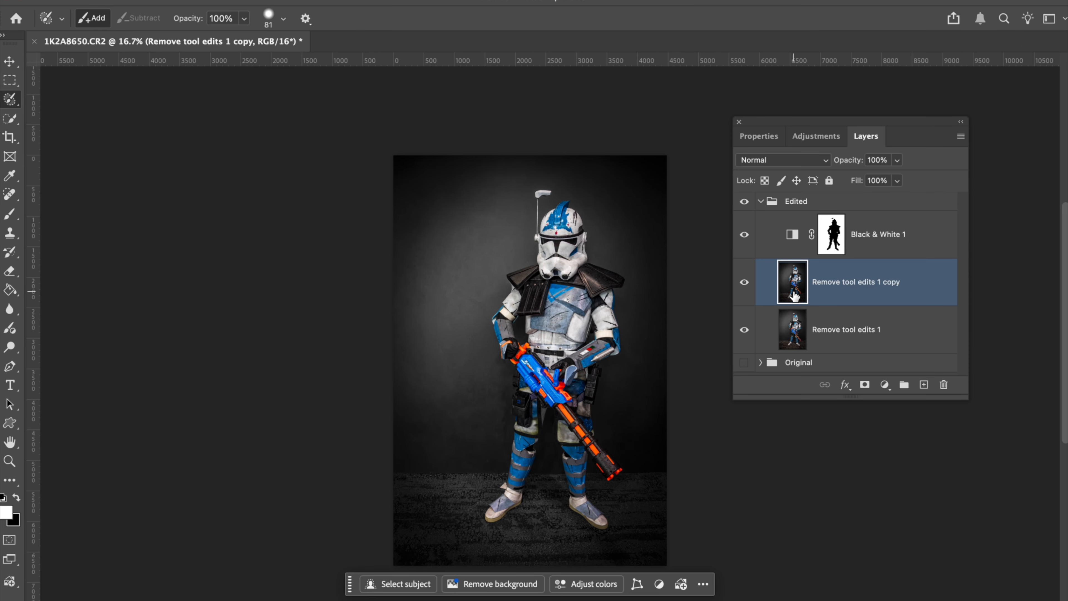
# Lower the filtered copy layer's opacity to 80% and select the Black & White 1 layer
pyautogui.click(898, 160)
pyautogui.moveTo(897, 172); pyautogui.dragTo(882, 180)
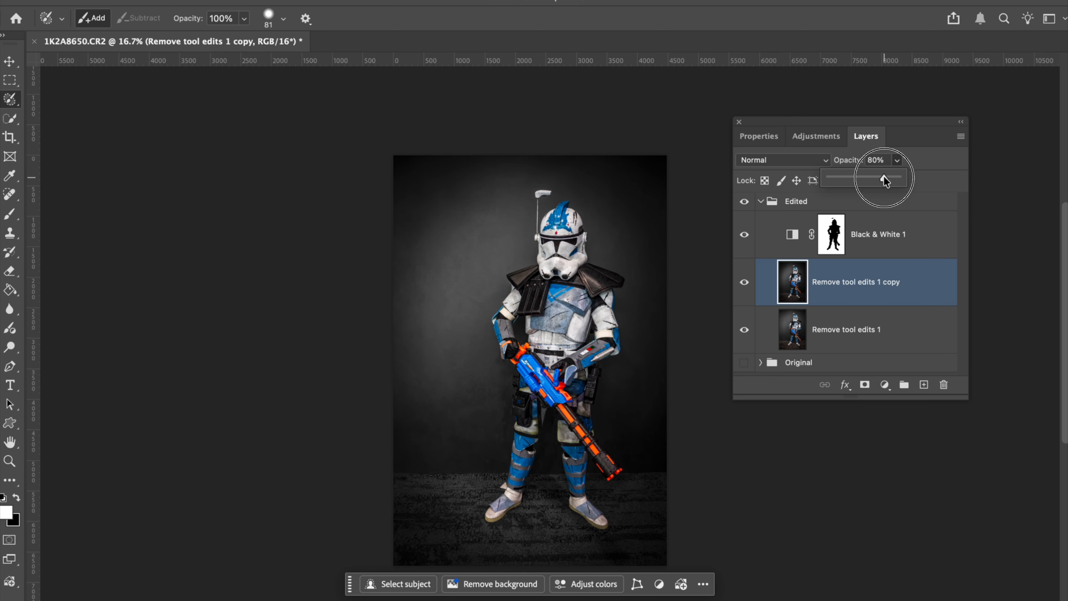
pyautogui.click(881, 245)
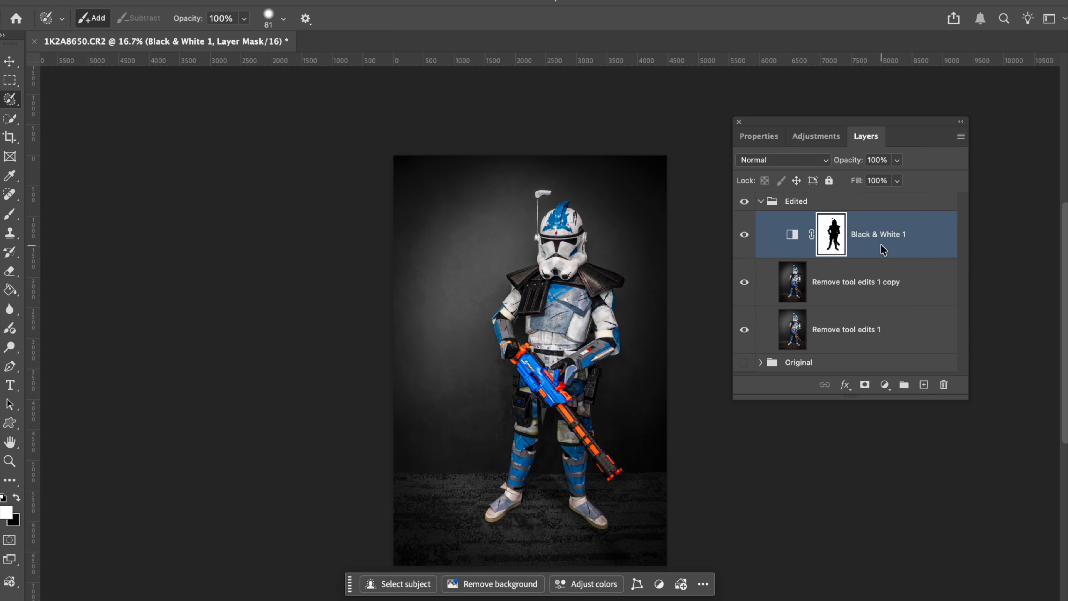
# Collapse the Edited group, show the Original group, and toggle the Edited group's visibility to compare before and after
pyautogui.click(761, 202)
pyautogui.click(745, 219)
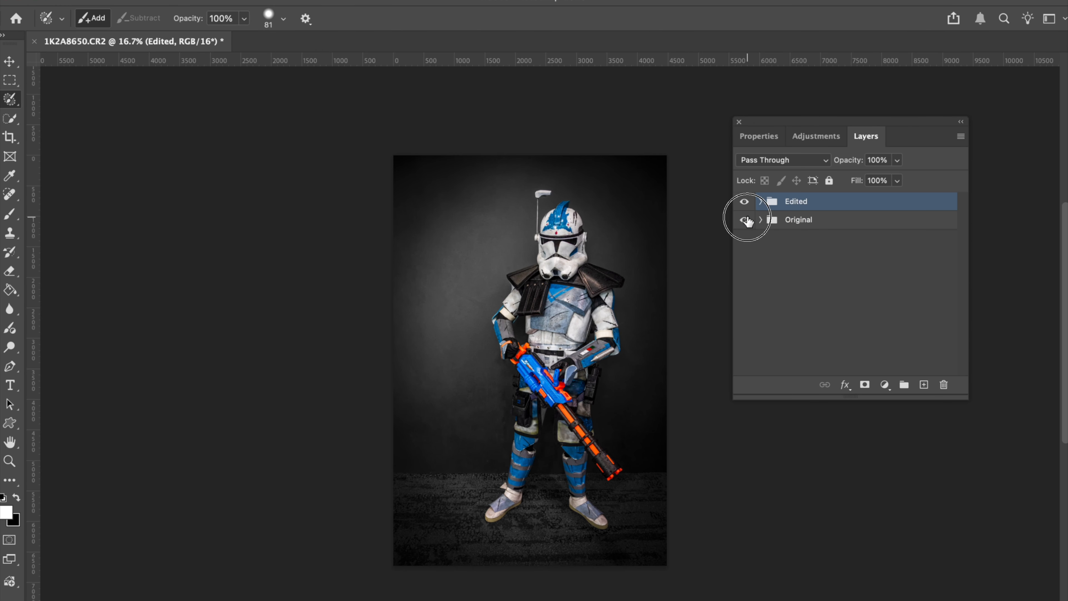
pyautogui.click(745, 202)
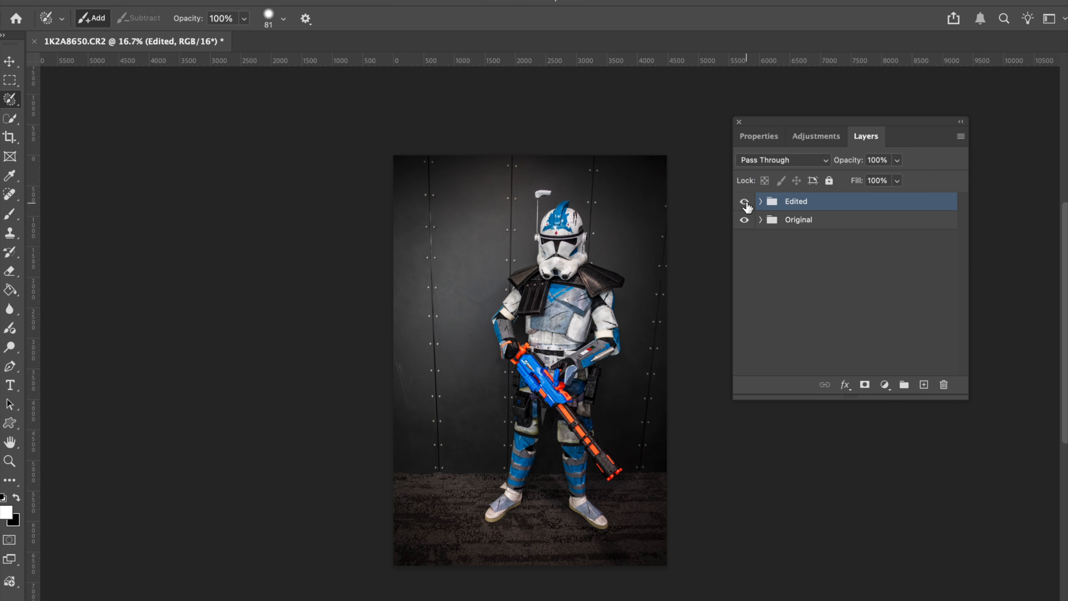
pyautogui.click(744, 202)
pyautogui.click(744, 202)
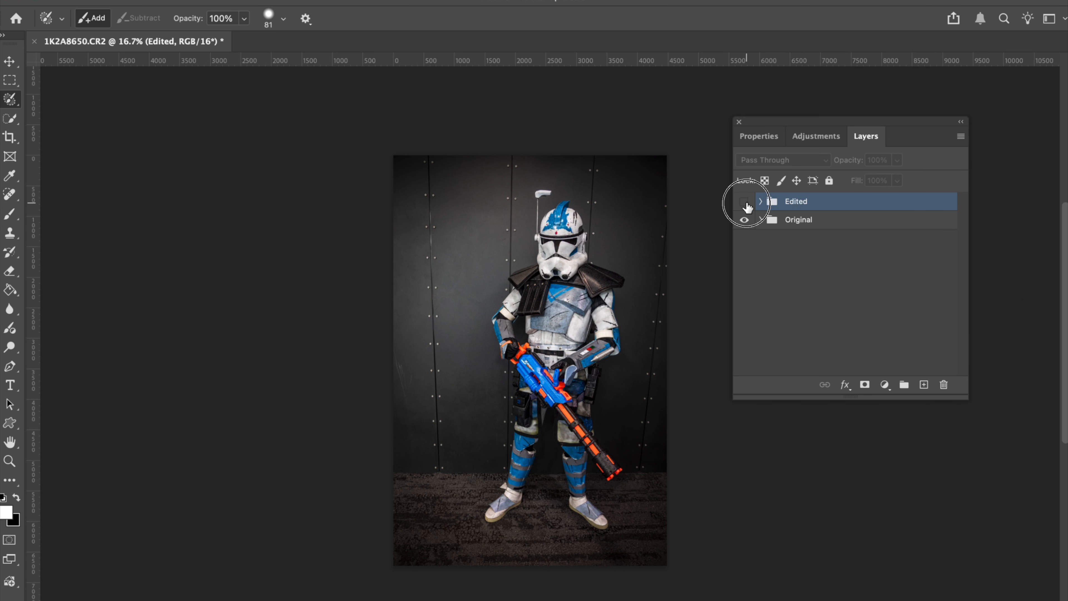